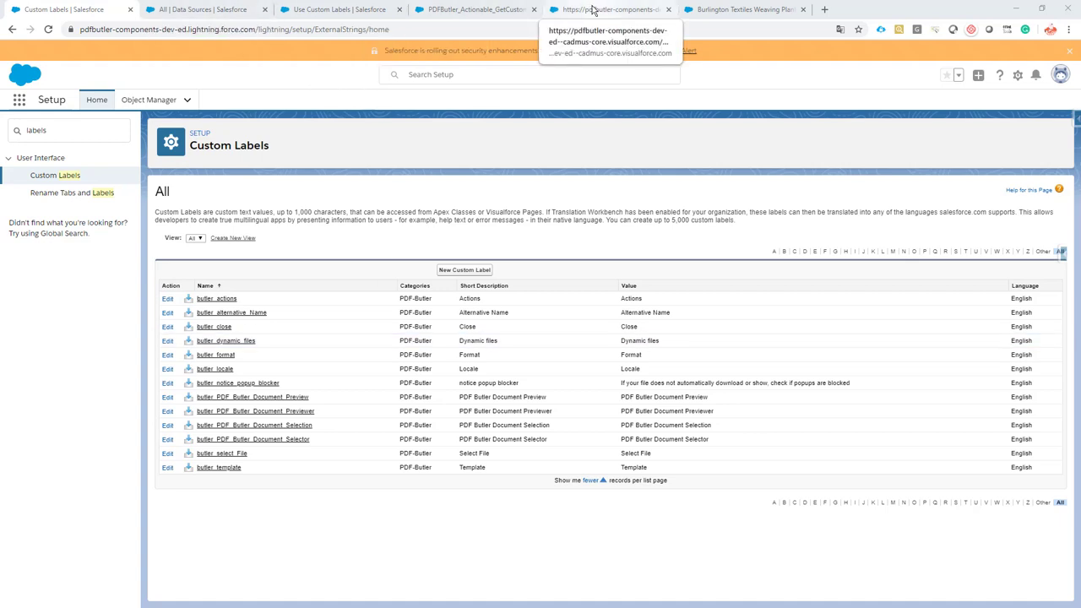
Step: Review the category setting of the PDFButler_Actionable_GetCustomLabels actionable alongside the Custom Labels list and the Use Custom Labels doc config
left_click(492, 12)
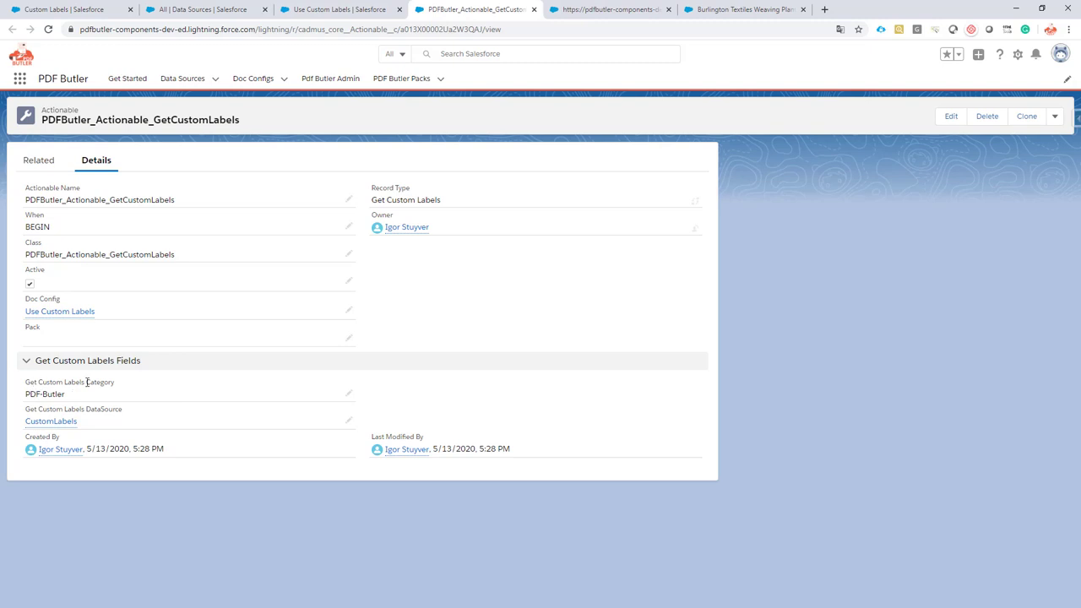
left_click_drag(86, 382, 118, 385)
left_click(91, 18)
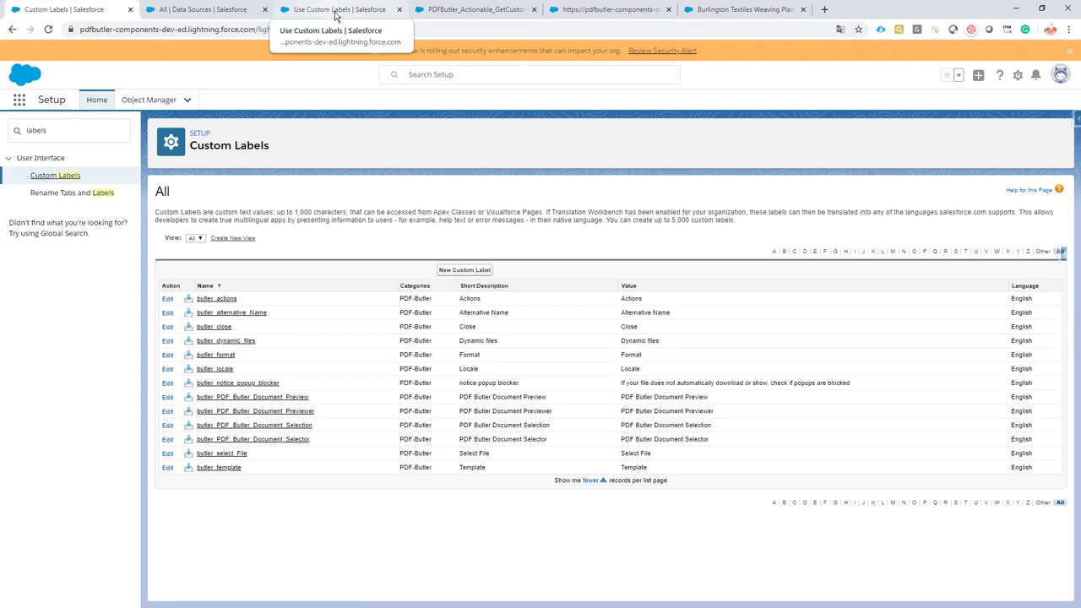
left_click(337, 10)
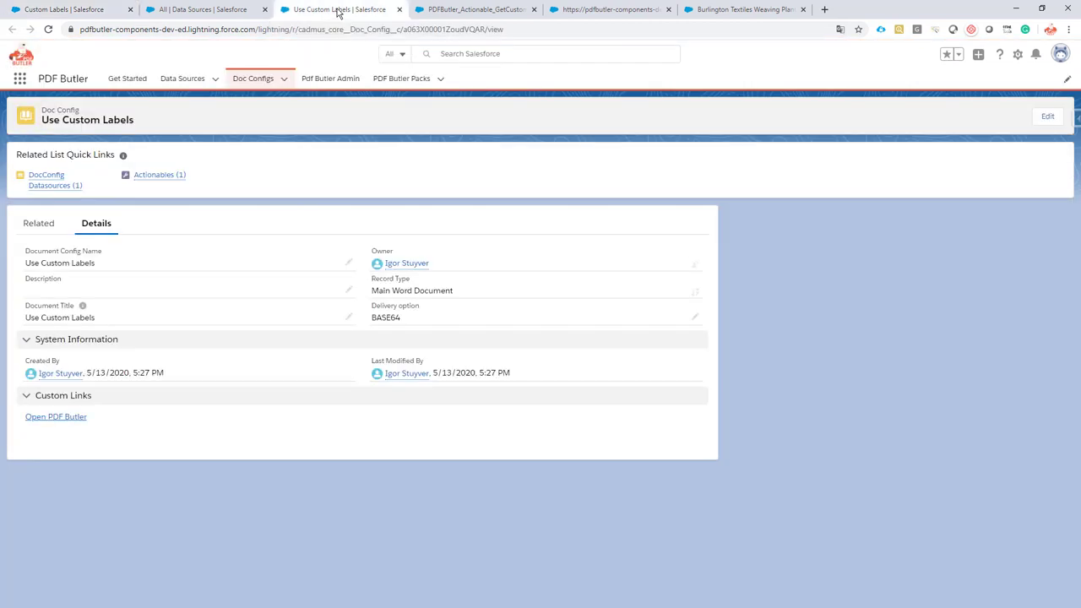
left_click(441, 9)
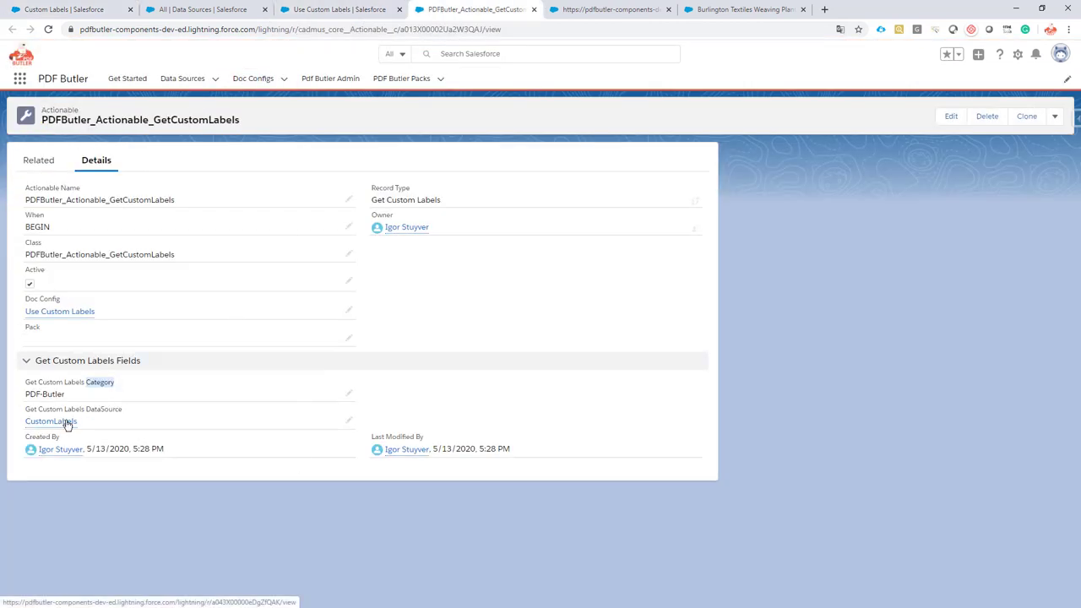
Step: Open the actionable's CustomLabels data source in a separate browser tab and check its record type
mouse_move(70, 425)
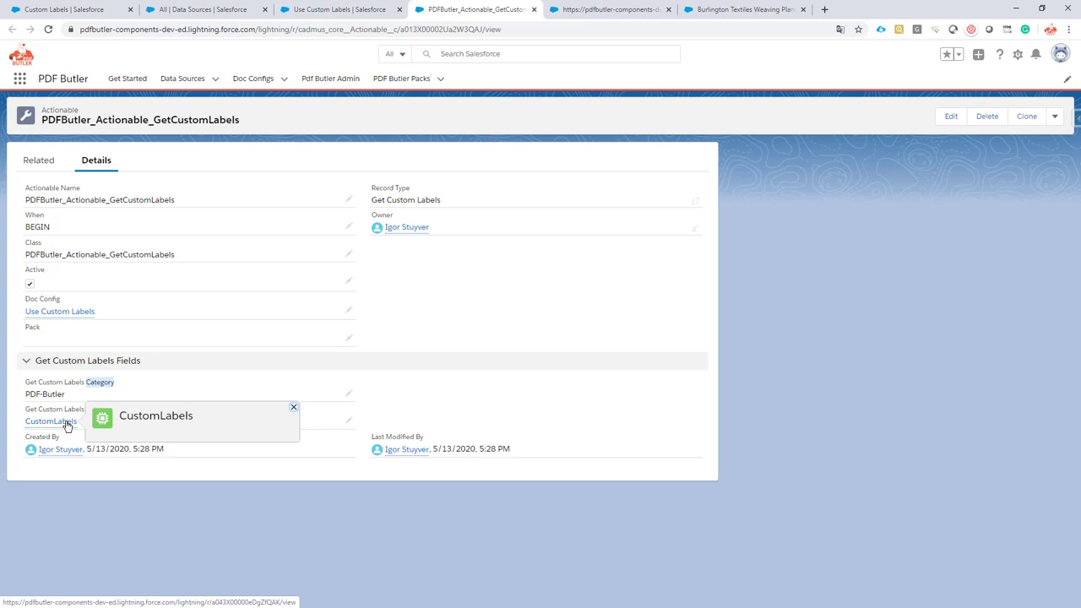
right_click(66, 425)
left_click(89, 430)
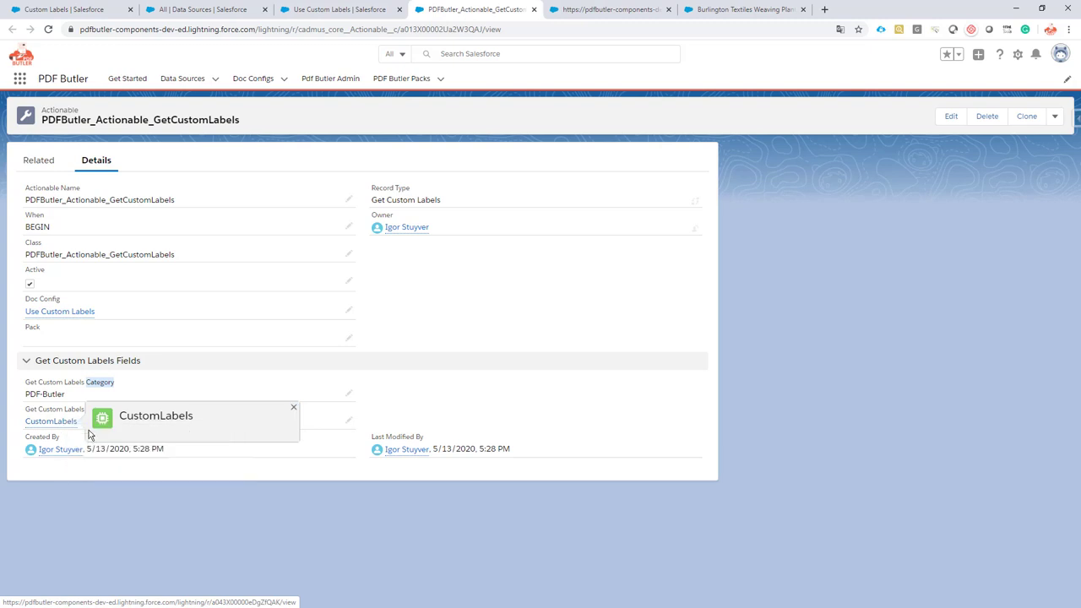
left_click(604, 9)
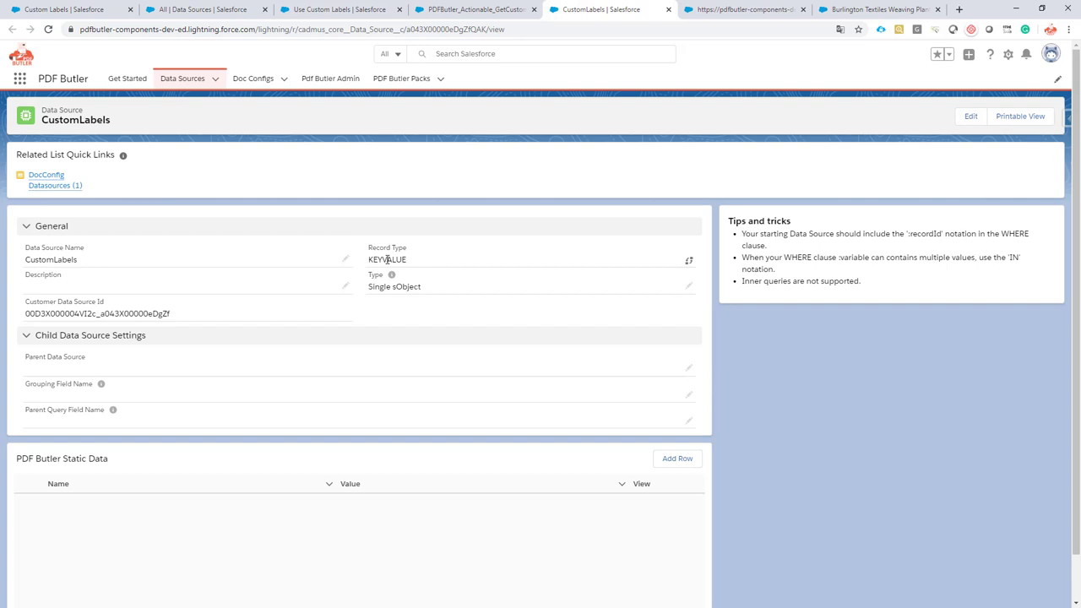
Step: Review the Use Custom Labels doc config's related datasources and actionables, and view its data sources and config types in the PDF Butler editor
left_click(504, 11)
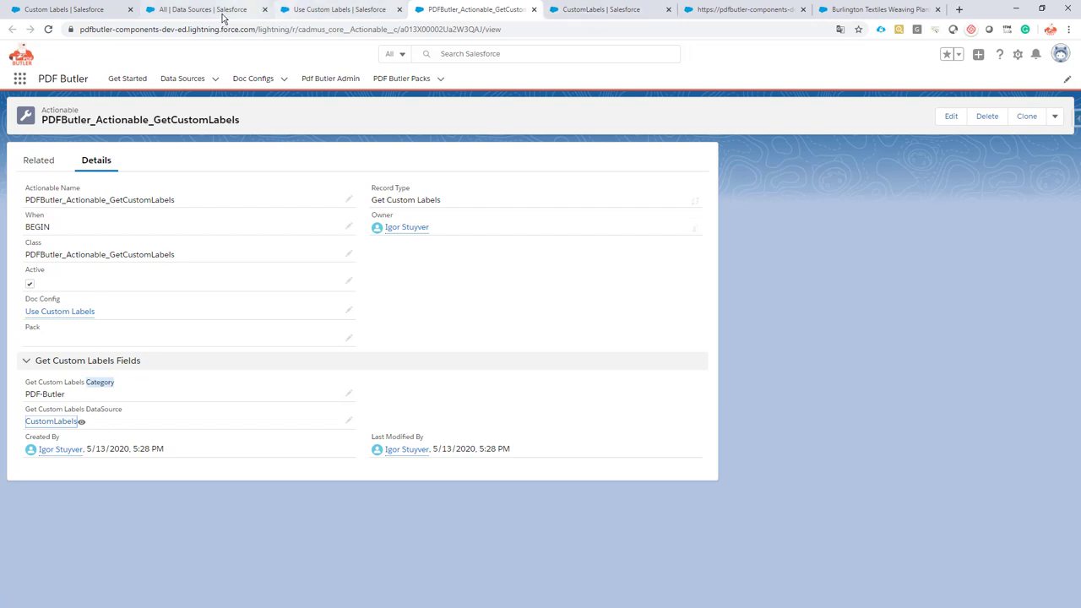
left_click(314, 13)
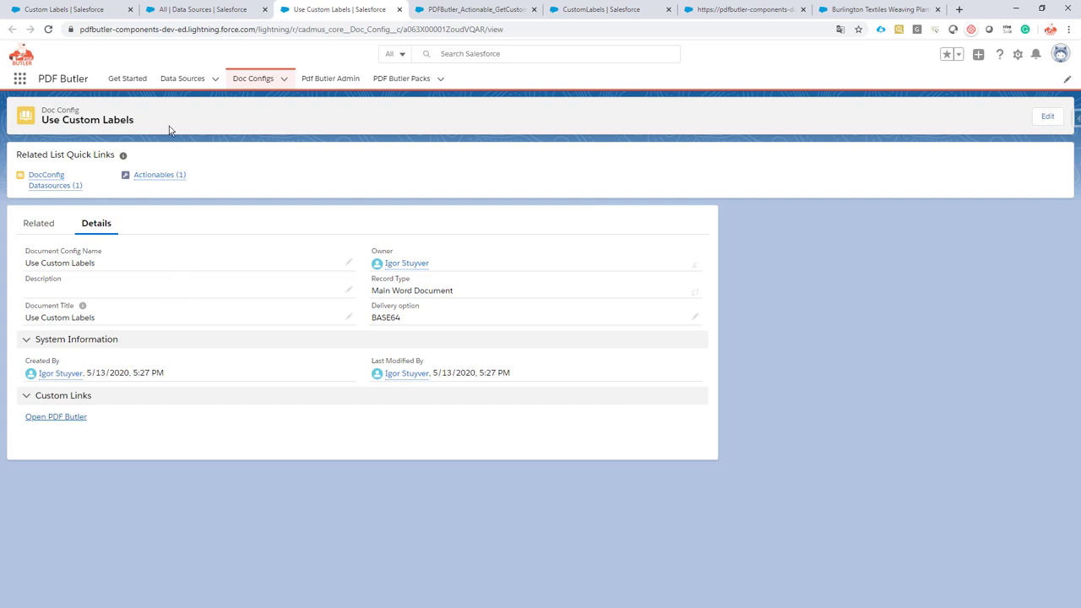
mouse_move(162, 174)
mouse_move(44, 187)
left_click(744, 12)
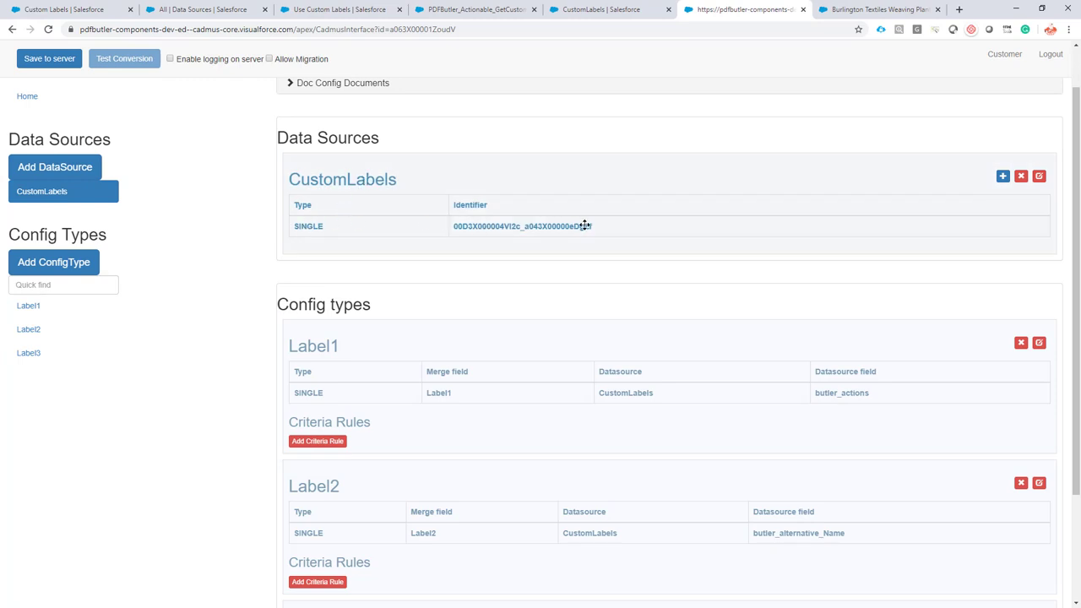
Step: Add a TEXT field named butler_format to the CustomLabels data source, copying the name from the Custom Labels list
left_click(1038, 176)
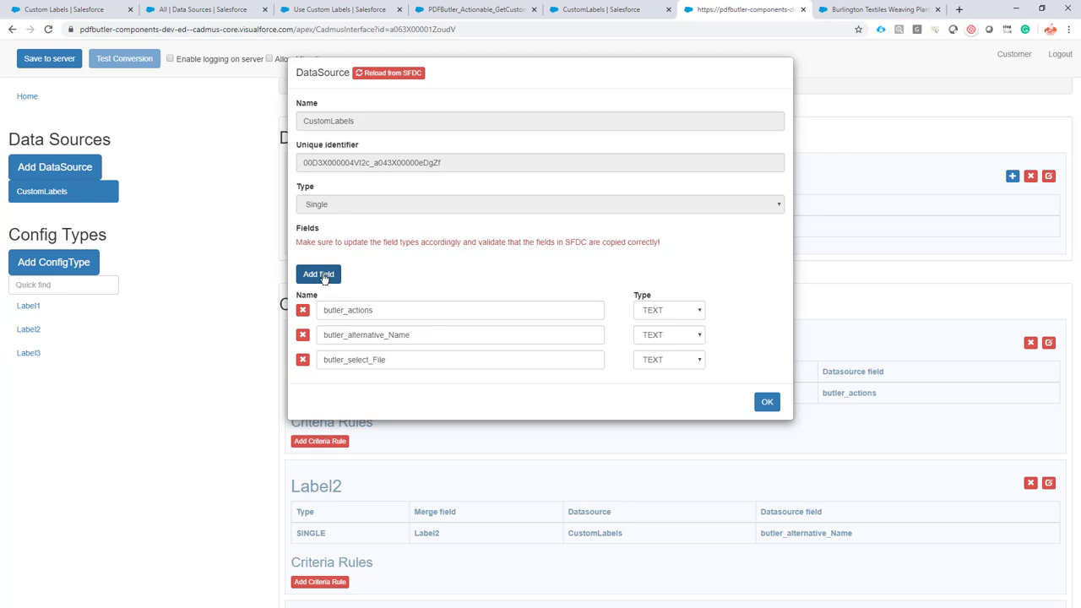
left_click(323, 276)
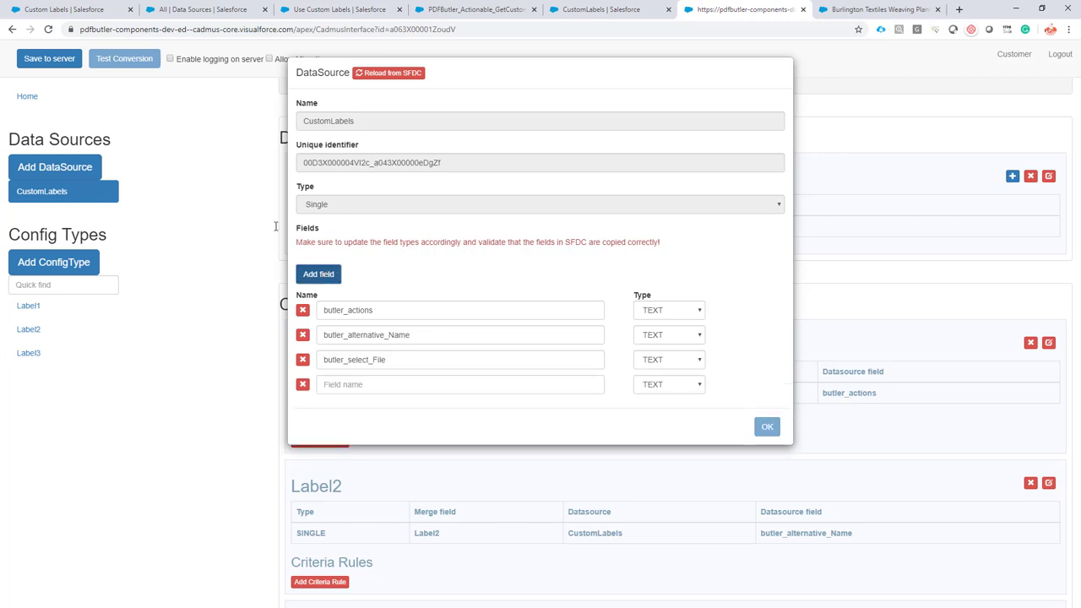
left_click(40, 10)
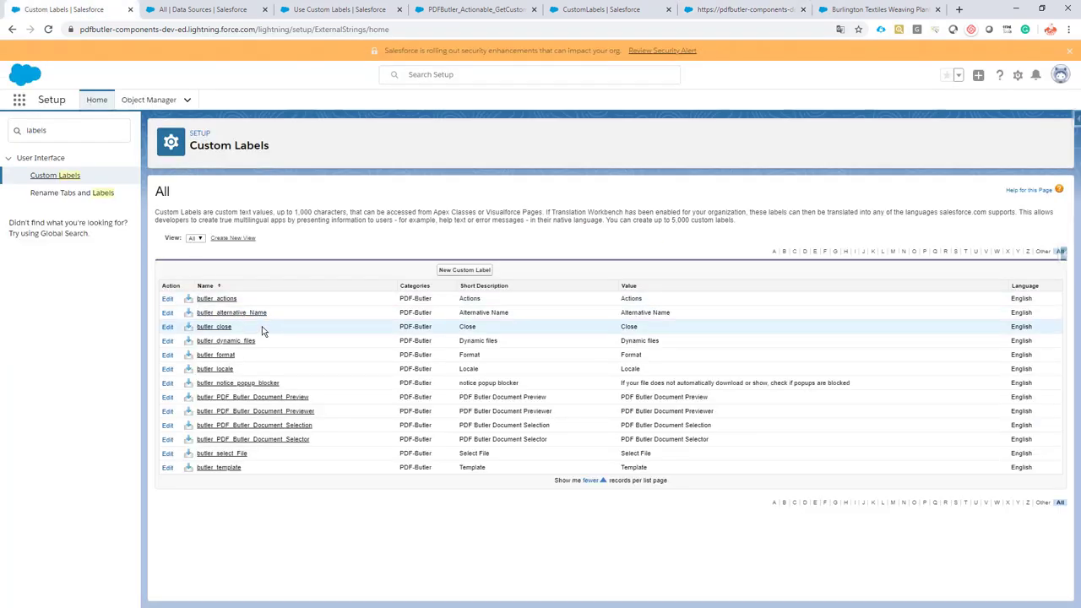
left_click_drag(245, 355, 196, 356)
key("ctrl+c")
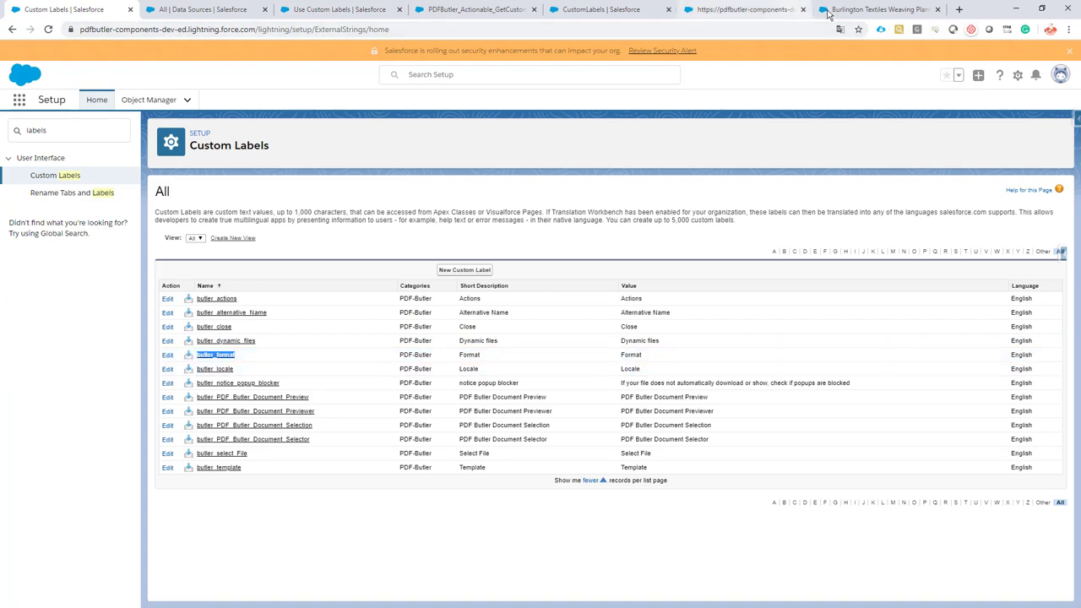
left_click(868, 10)
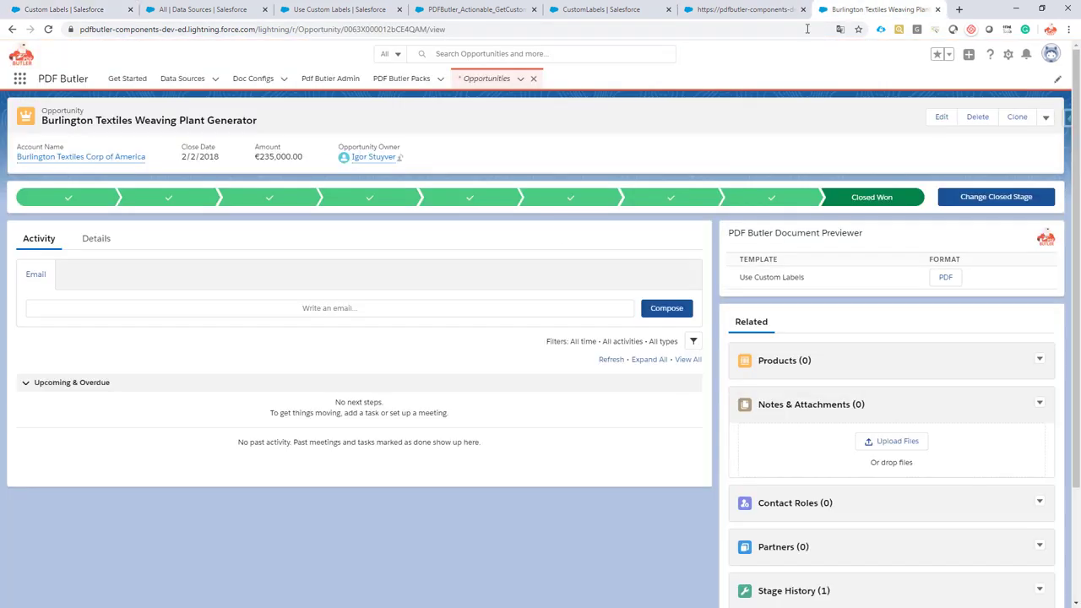
left_click(703, 12)
left_click(360, 385)
key("ctrl+v")
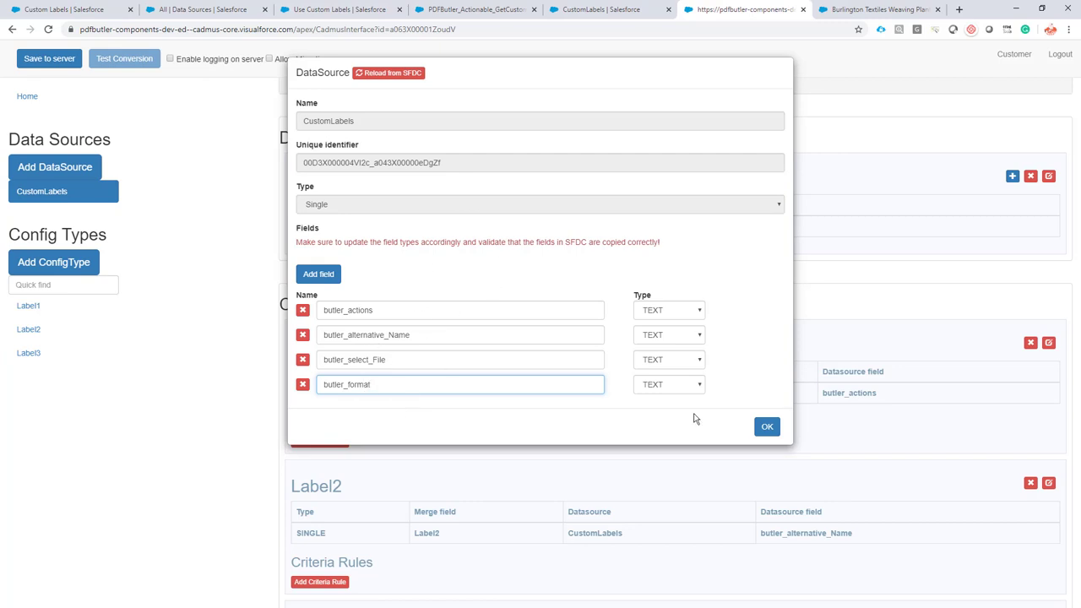
left_click(765, 427)
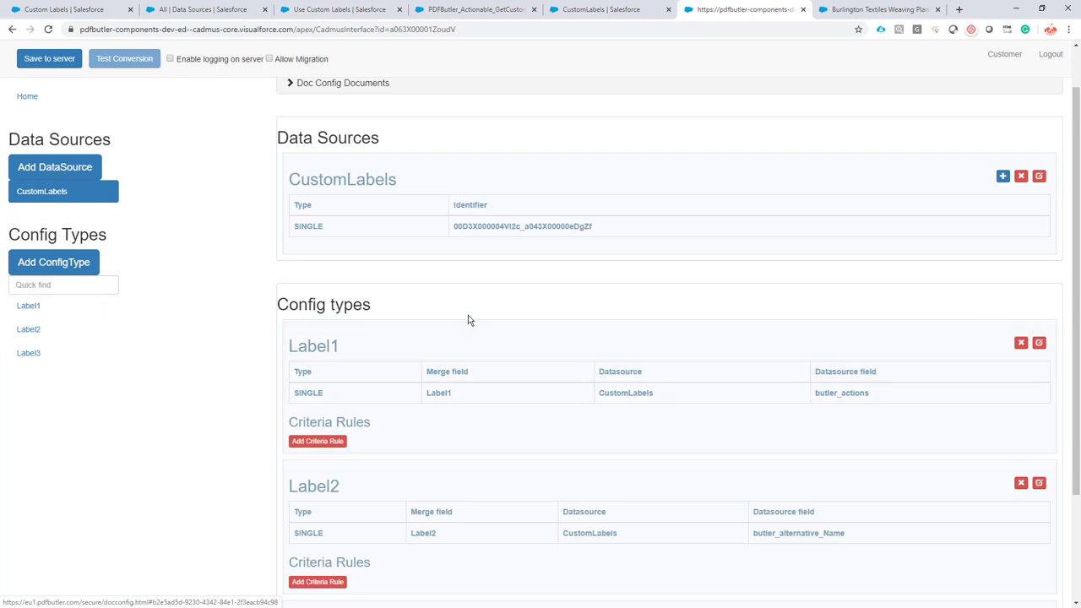
Step: Inspect the Label1 config type's merge field and available data source fields, and close it without changes
scroll(468, 321, "down", 2)
scroll(468, 315, "up", 2)
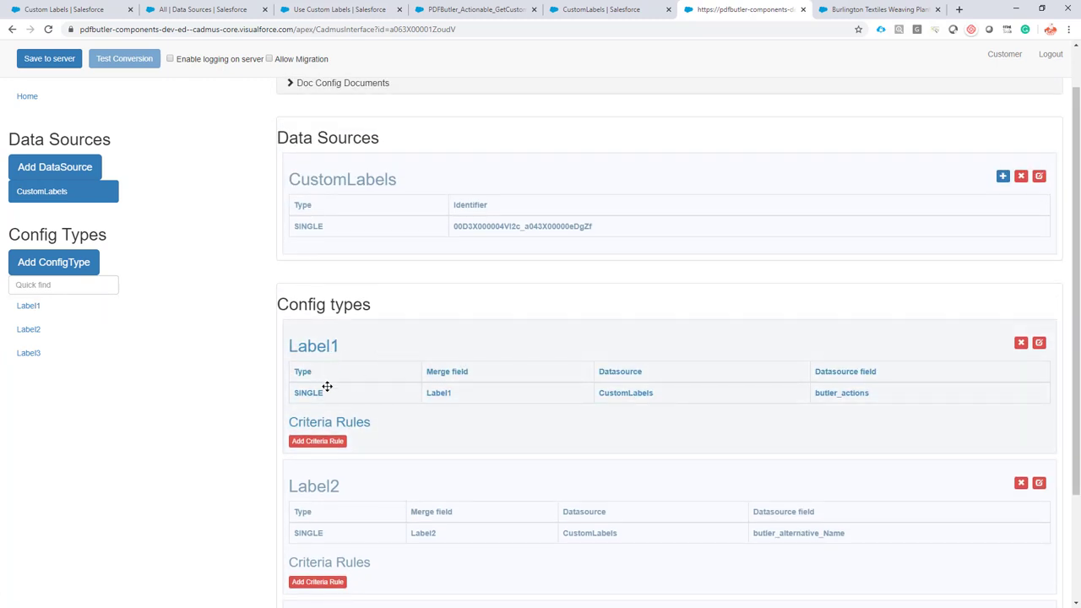
left_click(1039, 343)
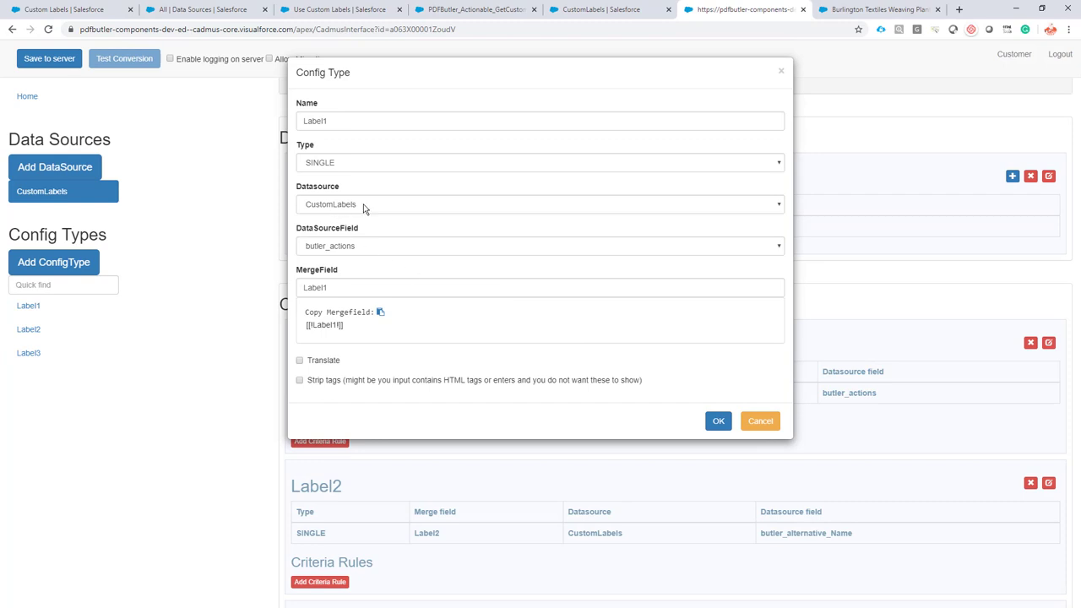
double_click(343, 287)
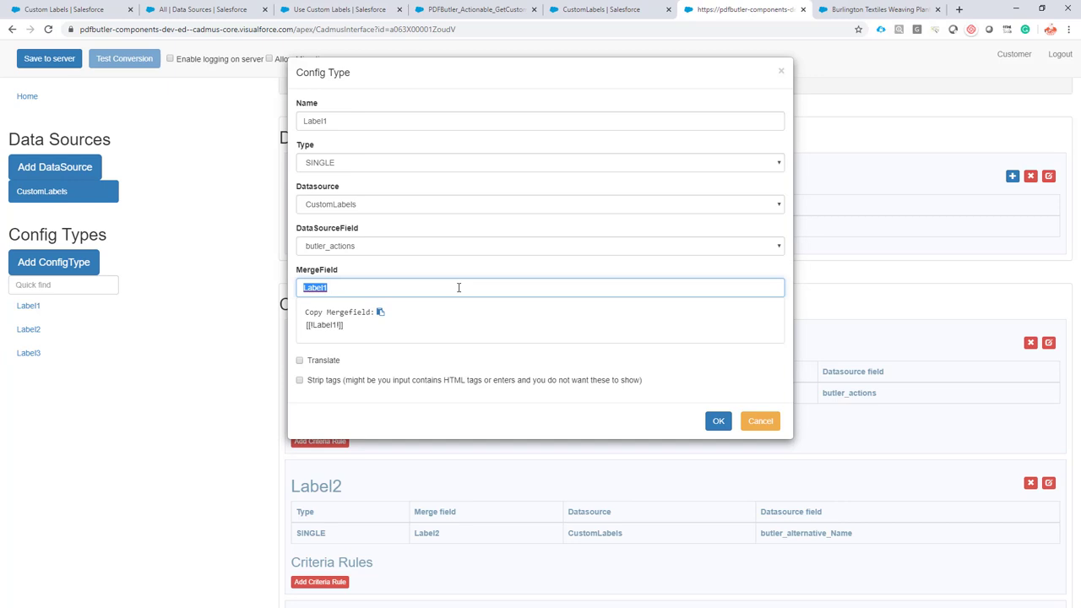
left_click(379, 247)
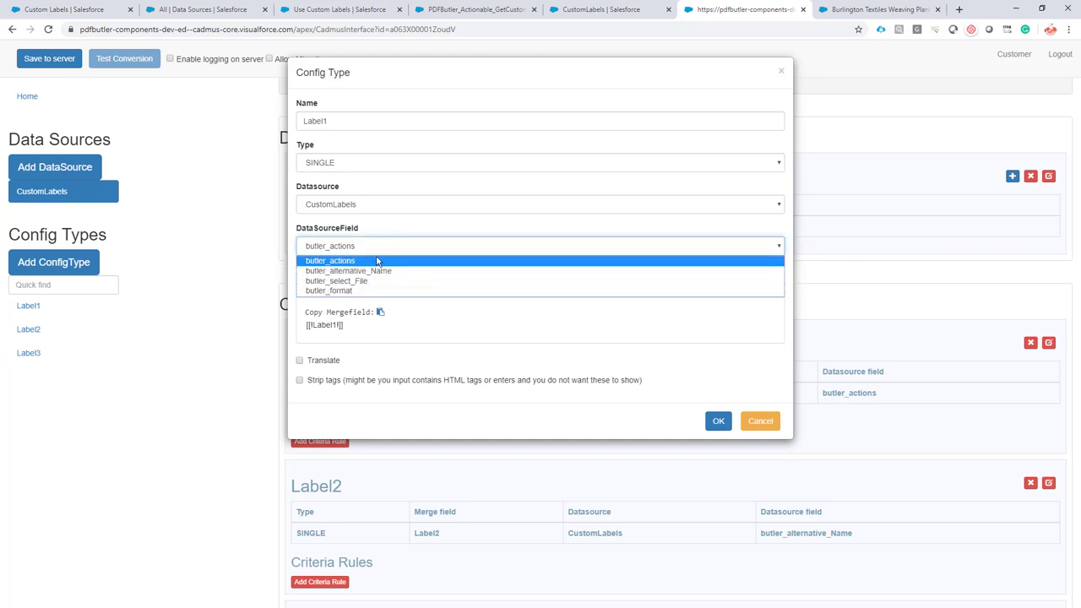
left_click(761, 421)
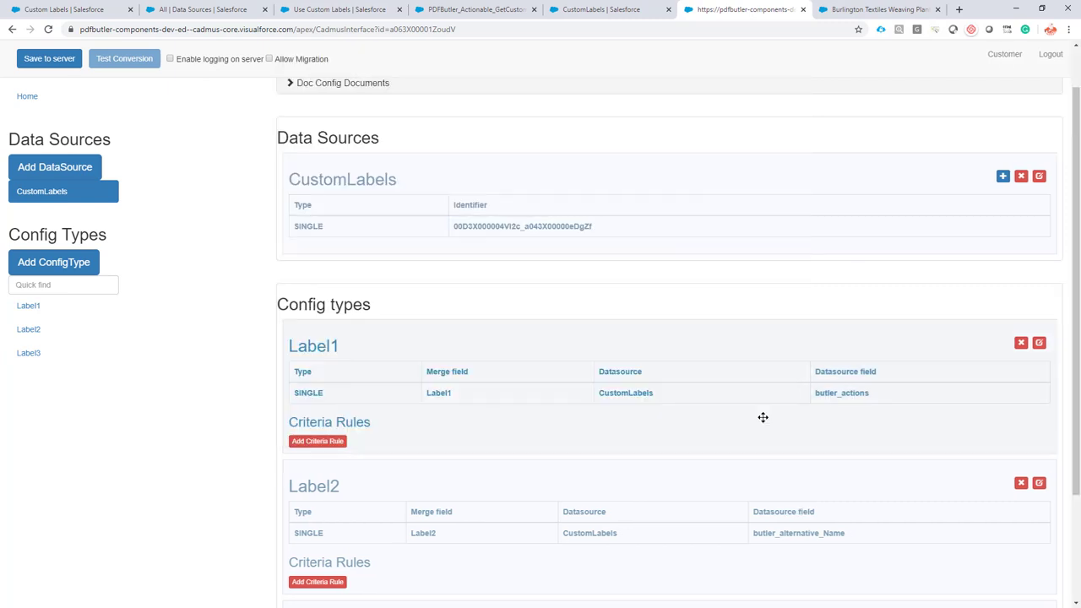
Step: Generate the Use Custom Labels PDF preview from the Burlington Textiles Weaving Plant Generator opportunity and check the merged label texts
left_click(842, 12)
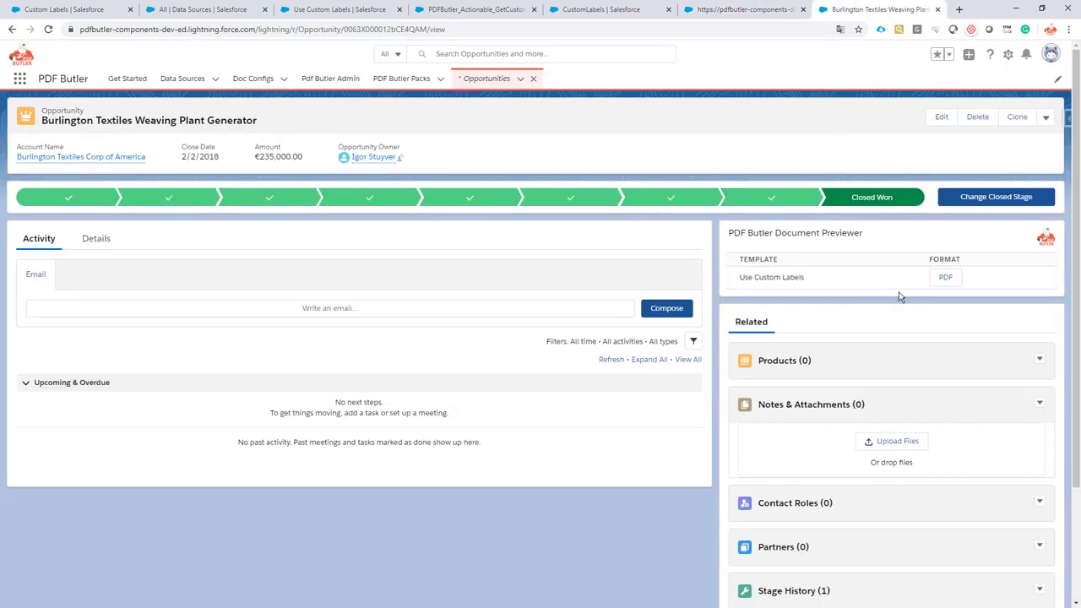
left_click(944, 279)
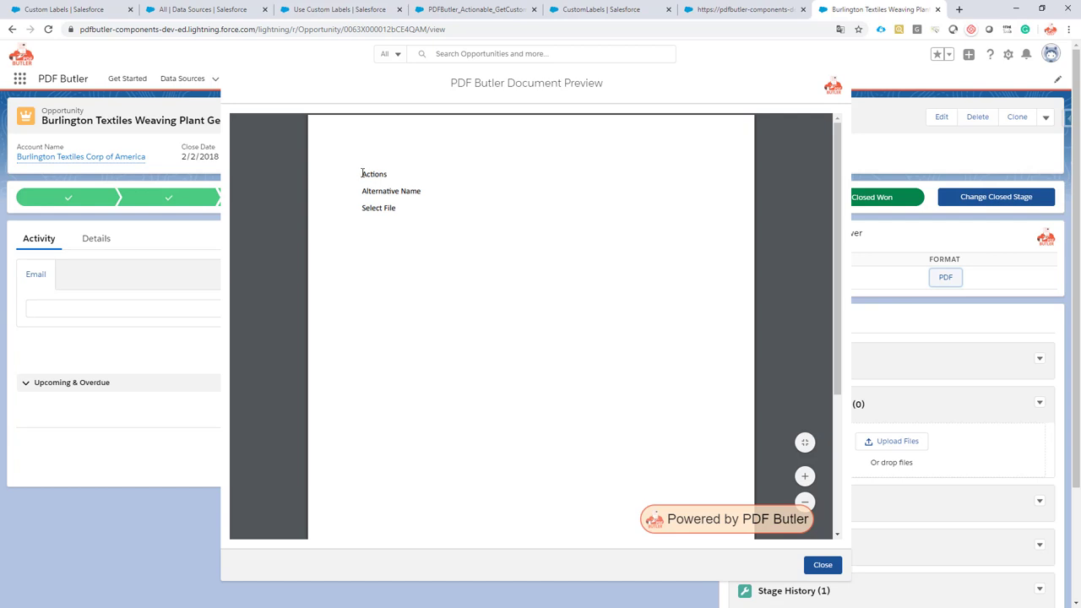
double_click(362, 173)
left_click_drag(361, 190, 357, 208)
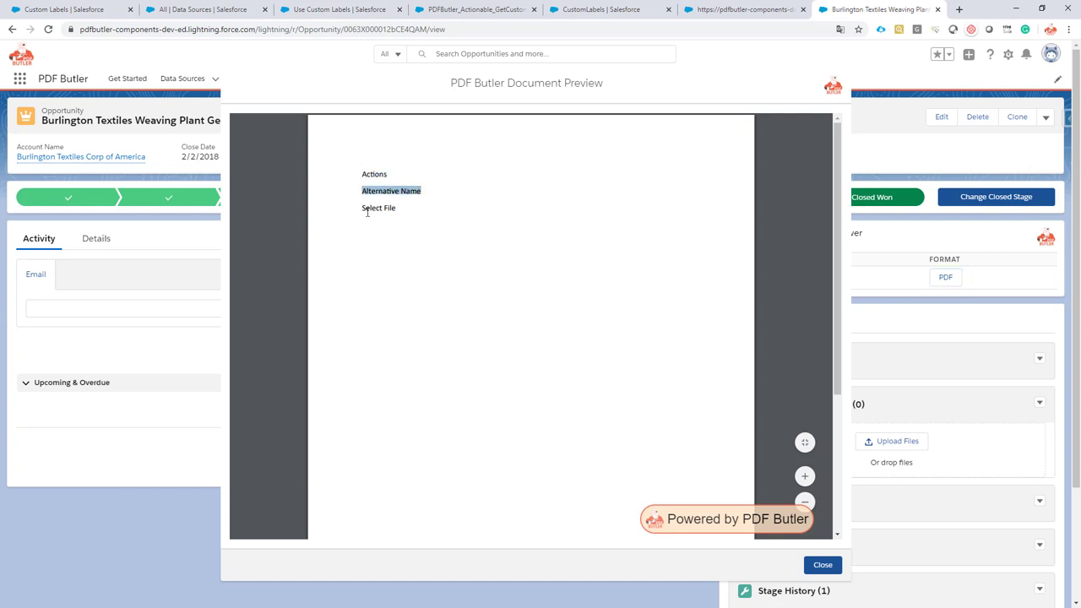
left_click_drag(367, 211, 403, 227)
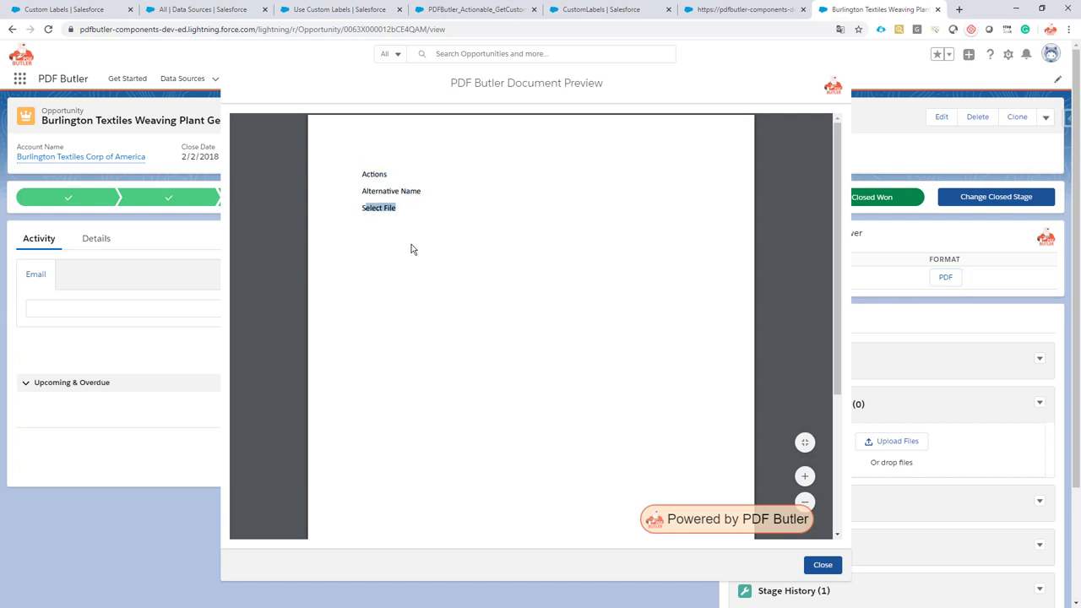
Step: Remove the butler_format field from the CustomLabels data source
left_click(740, 10)
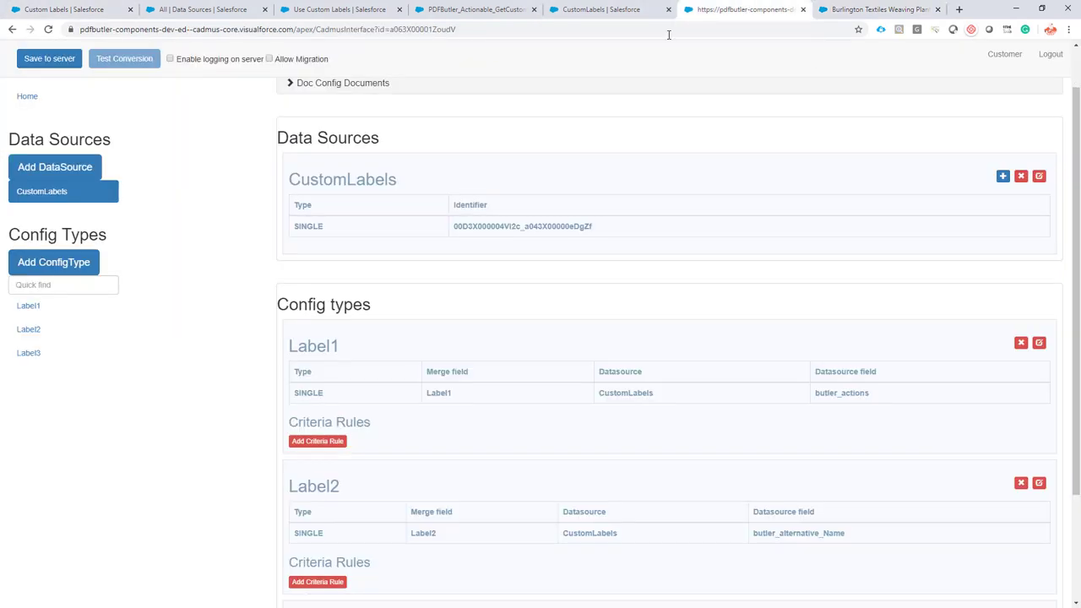
left_click(1039, 177)
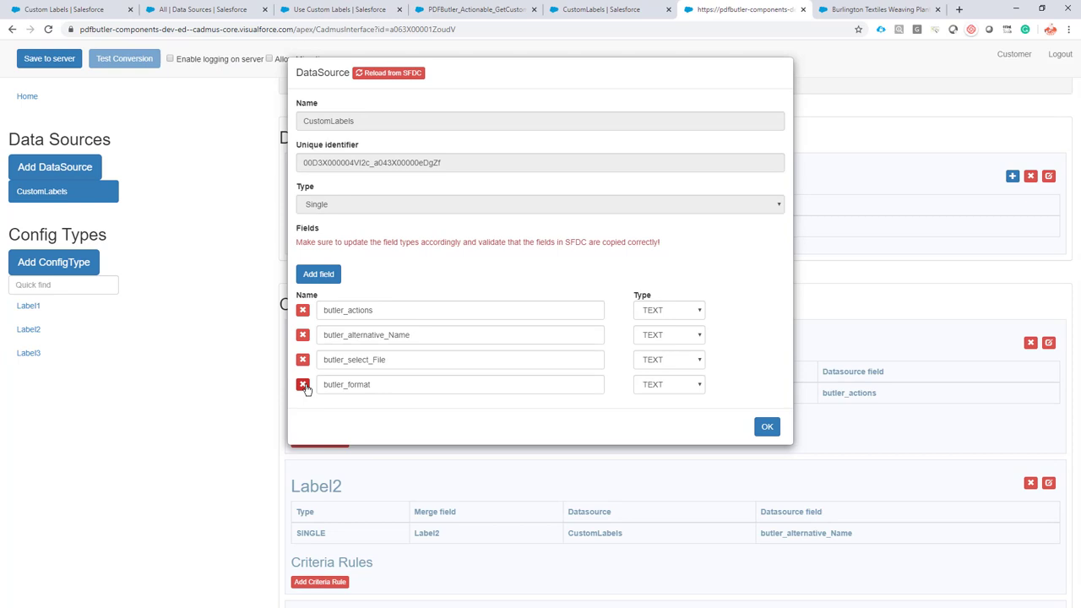
left_click(303, 385)
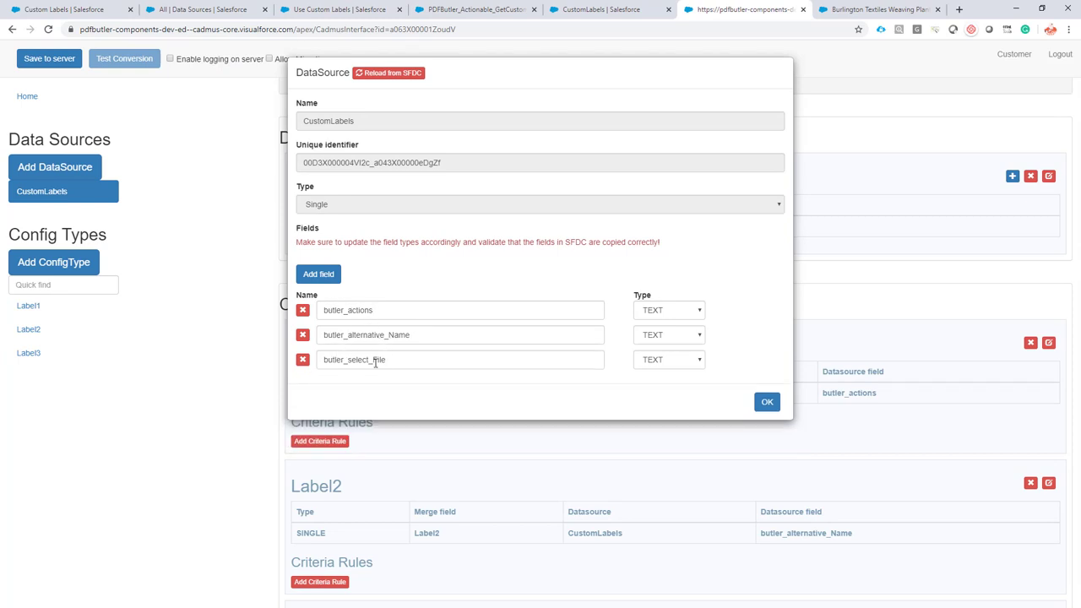
Step: Compare the Actions, Alternative Name and Select File entries in the Custom Labels list with the PDF preview and the CustomLabels data source fields
left_click(78, 10)
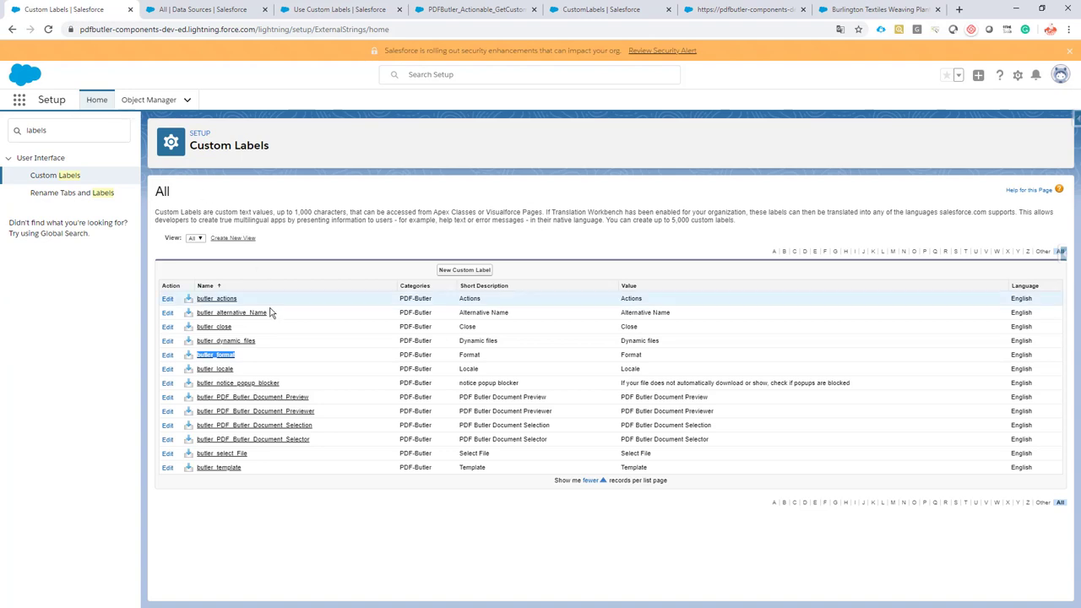
left_click(463, 301)
double_click(463, 301)
double_click(474, 312)
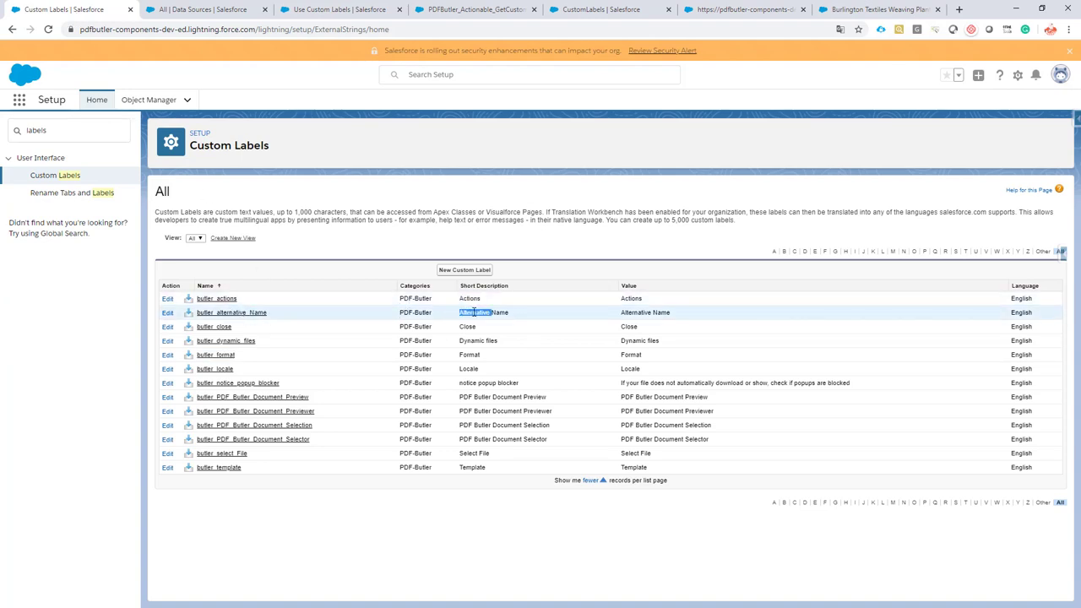
left_click(872, 12)
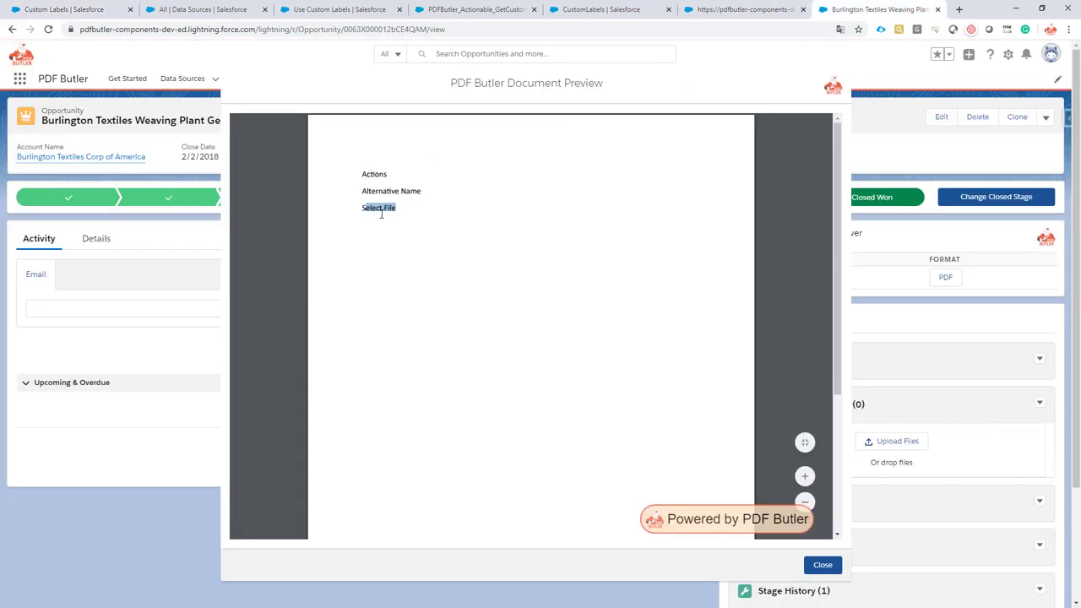
left_click(39, 12)
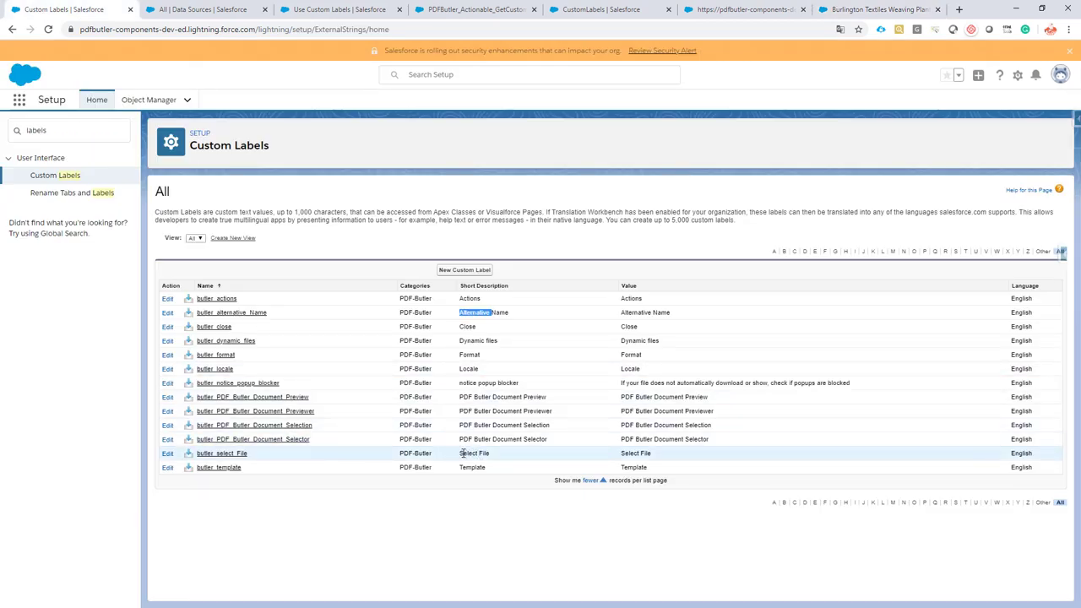
left_click_drag(462, 453, 508, 455)
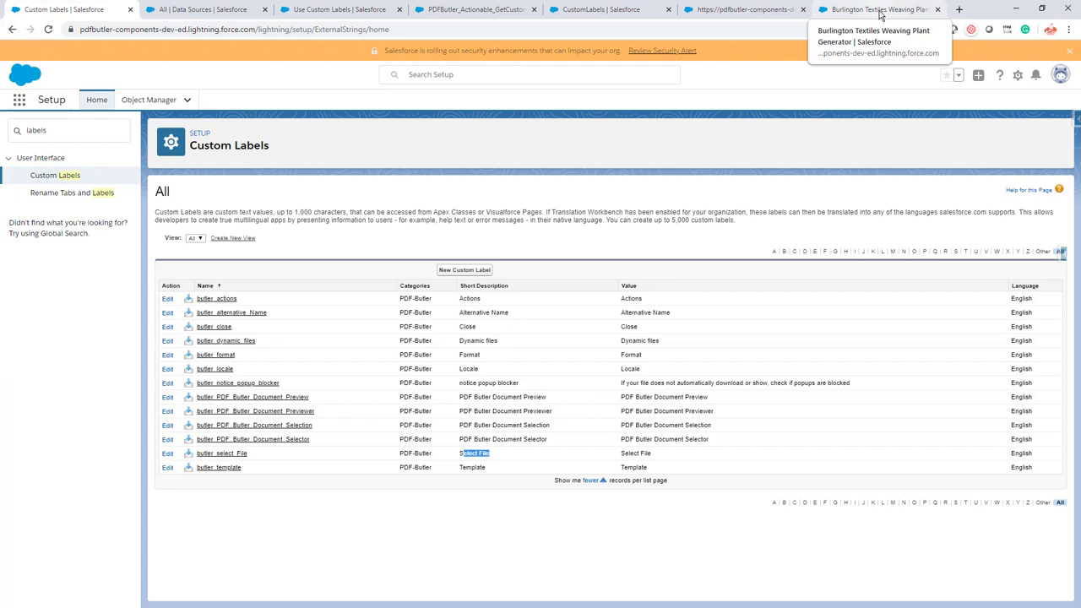
left_click(759, 11)
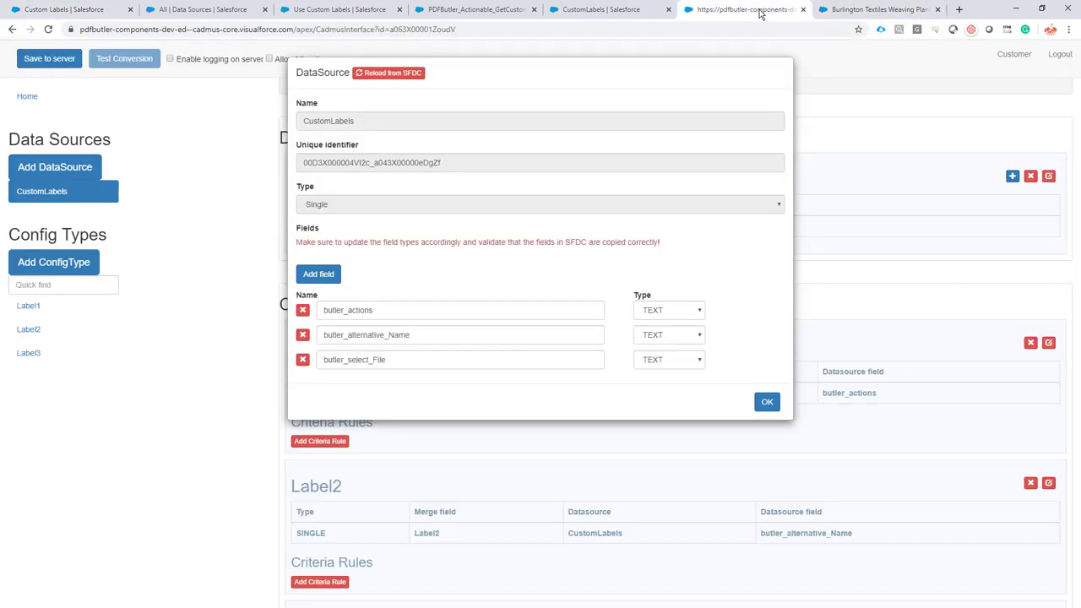
Step: Return to the Burlington Textiles Weaving Plant Generator opportunity and close its PDF Butler document preview
left_click(604, 11)
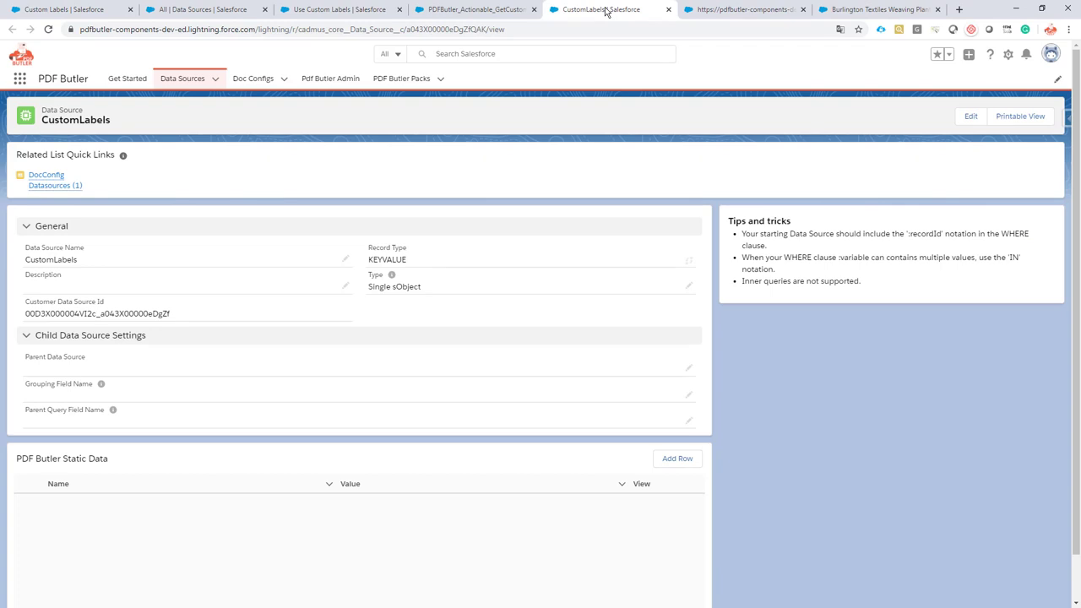
left_click(878, 9)
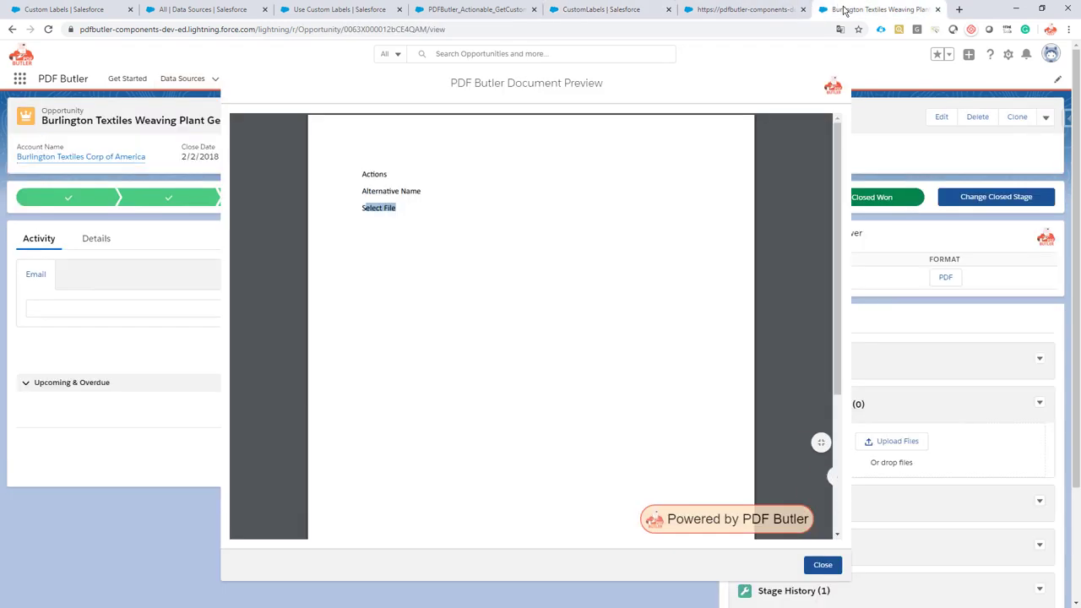
left_click(823, 564)
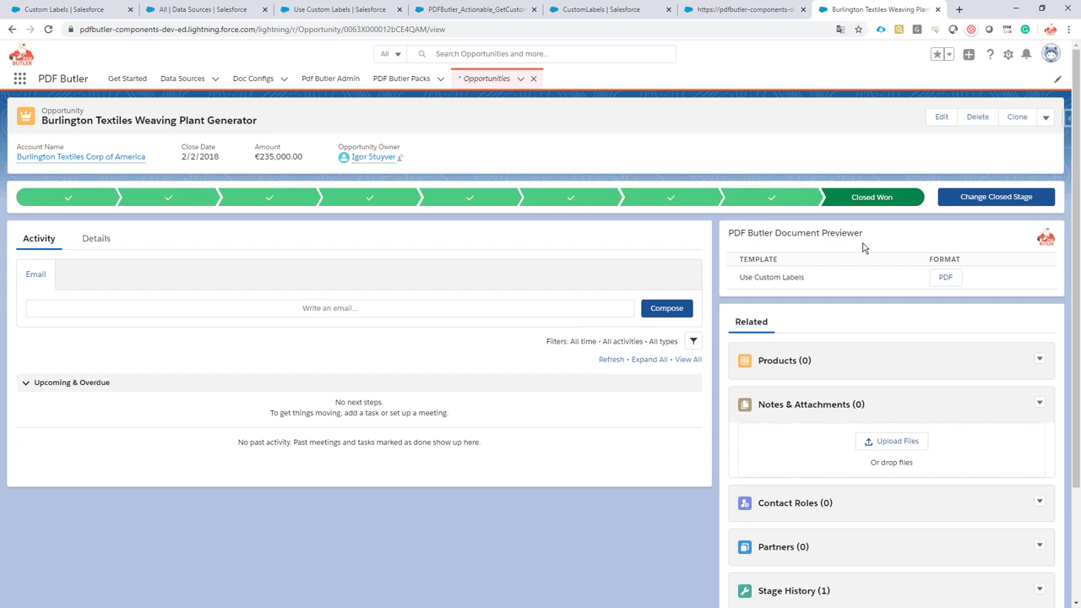
Step: Open the logged-in user's profile in a separate browser tab and go to its user detail page in Setup
left_click(1050, 53)
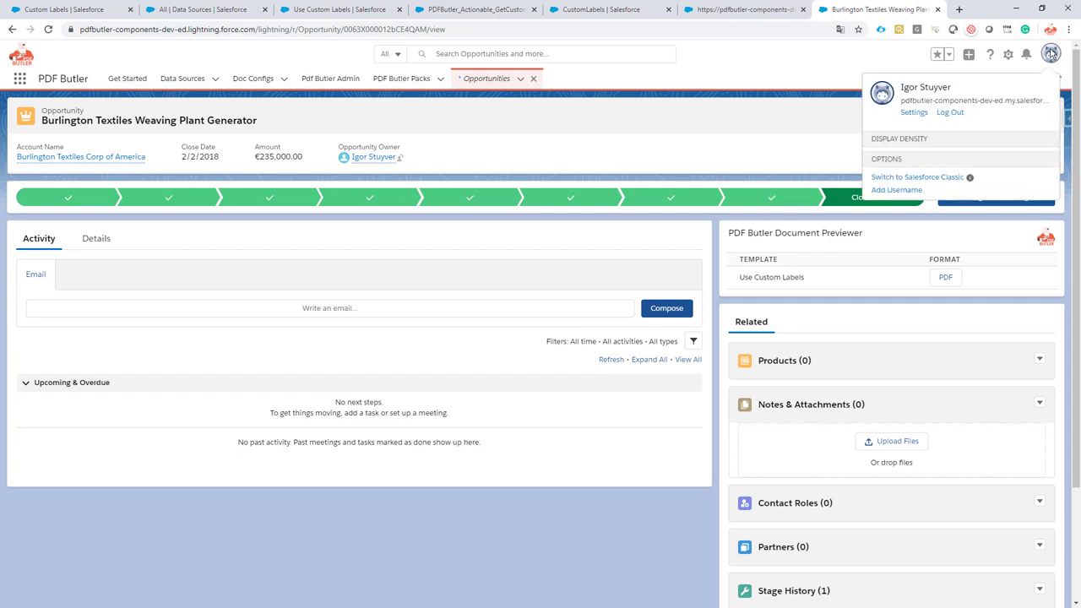
right_click(912, 87)
left_click(932, 92)
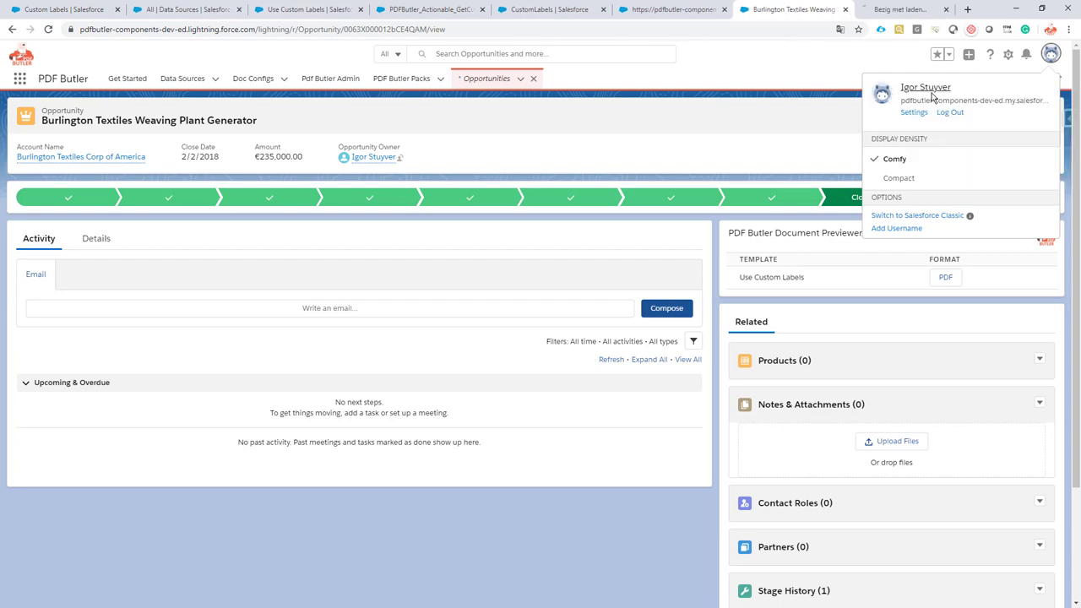
left_click(886, 9)
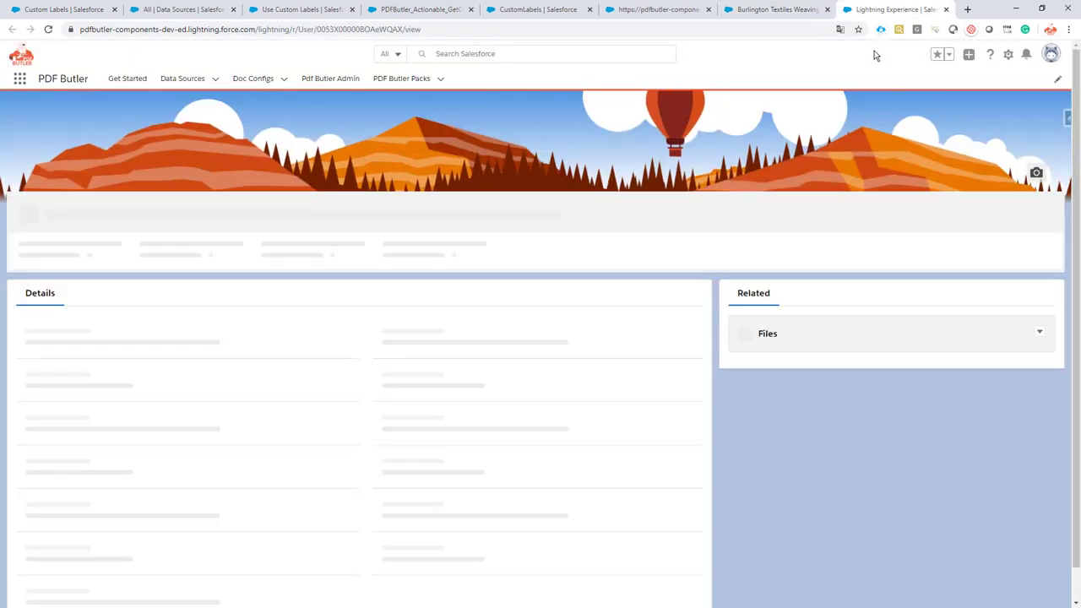
left_click(1037, 211)
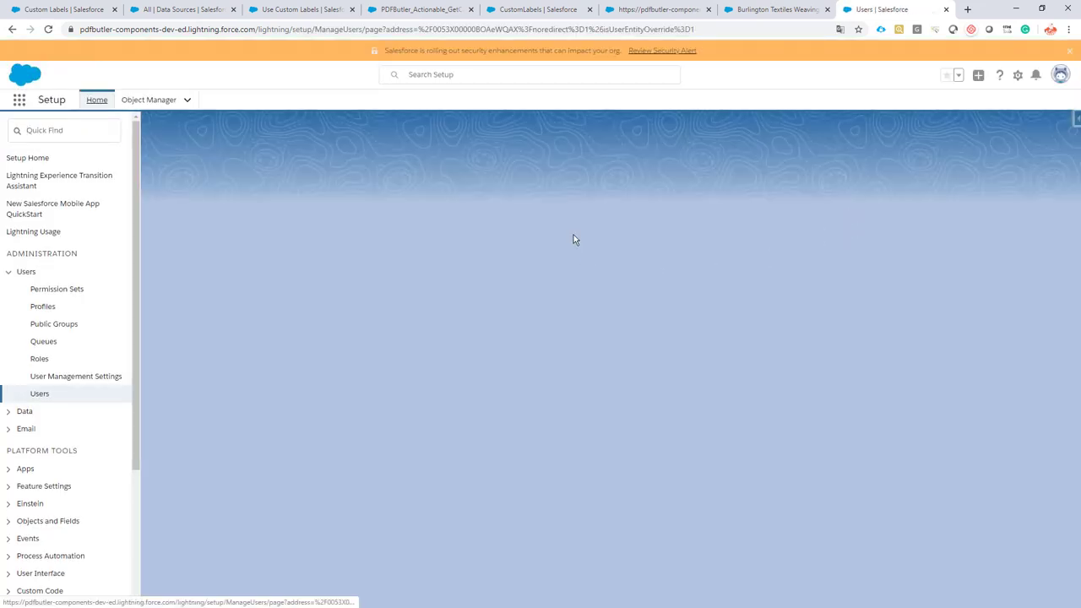
Step: Check the Locale setting in the user details, and return to the Burlington Textiles opportunity with its profile menu closed
scroll(573, 240, "down", 5)
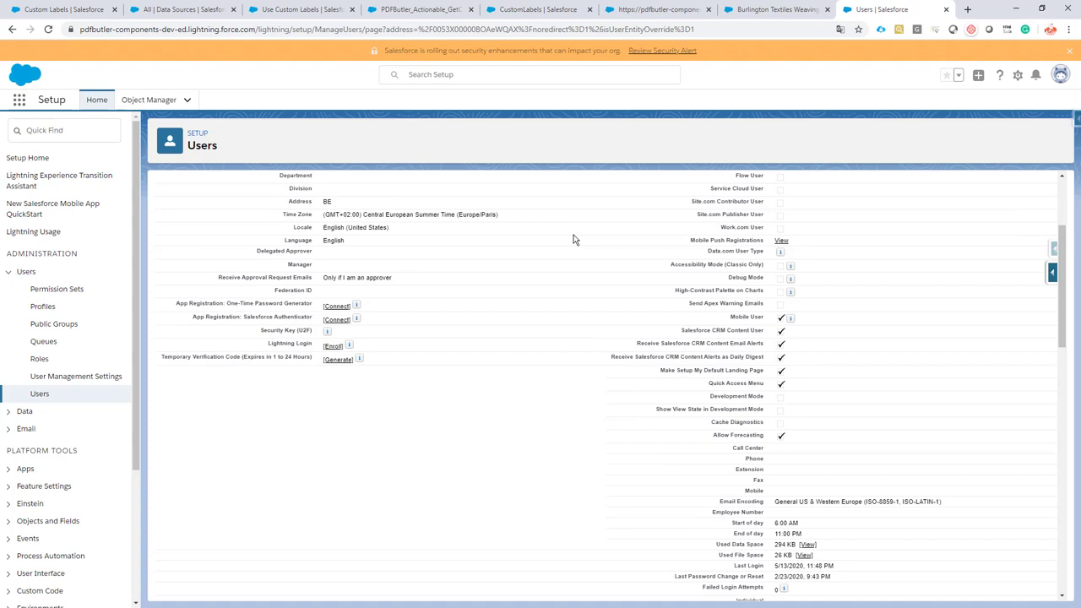
scroll(573, 240, "down", 3)
scroll(571, 236, "up", 4)
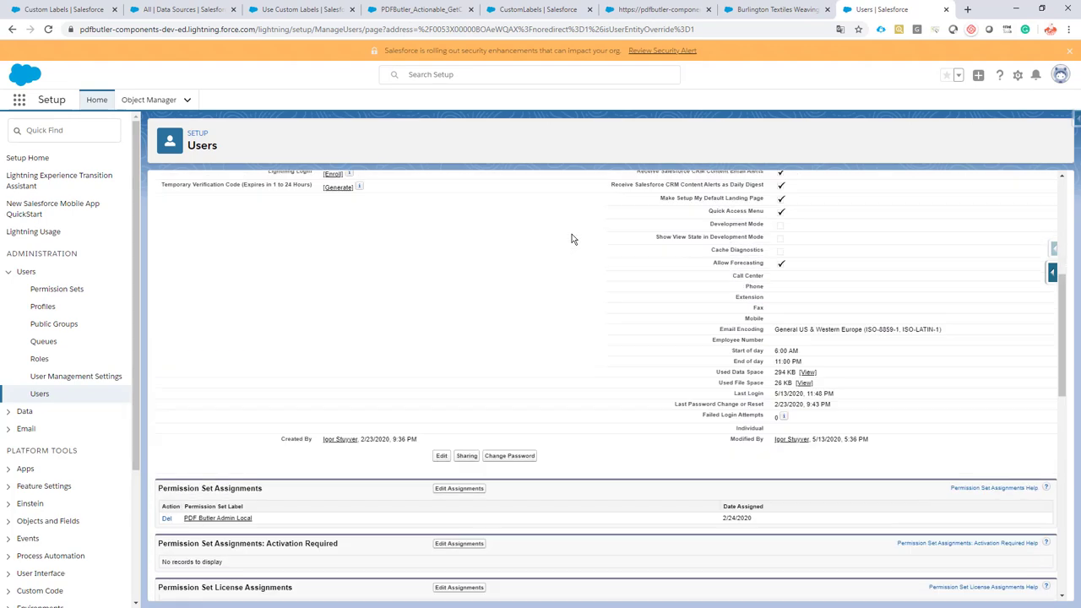
scroll(570, 236, "up", 4)
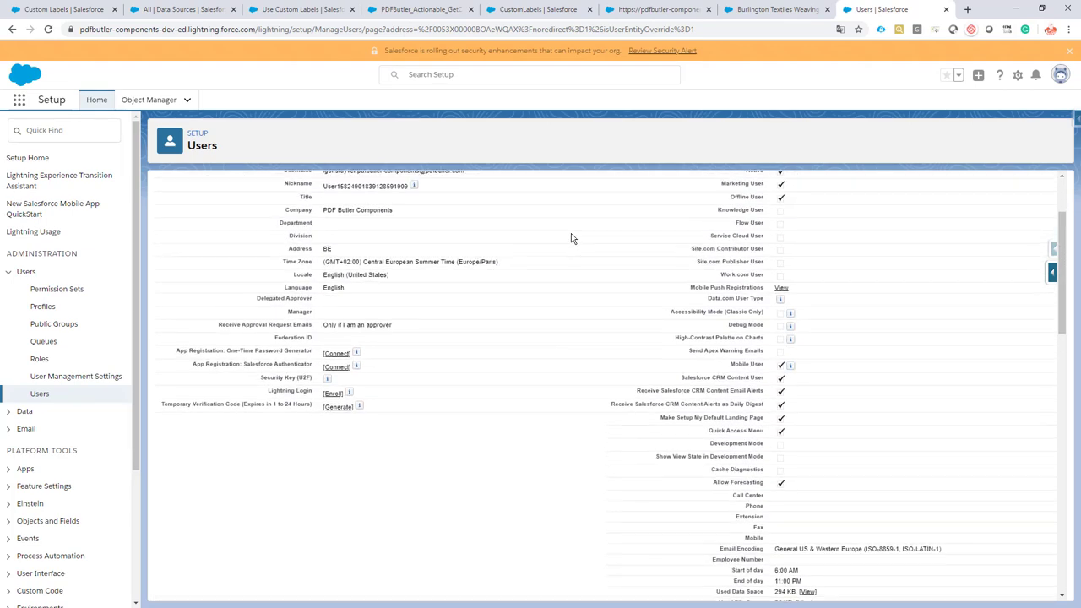
left_click_drag(323, 388, 392, 396)
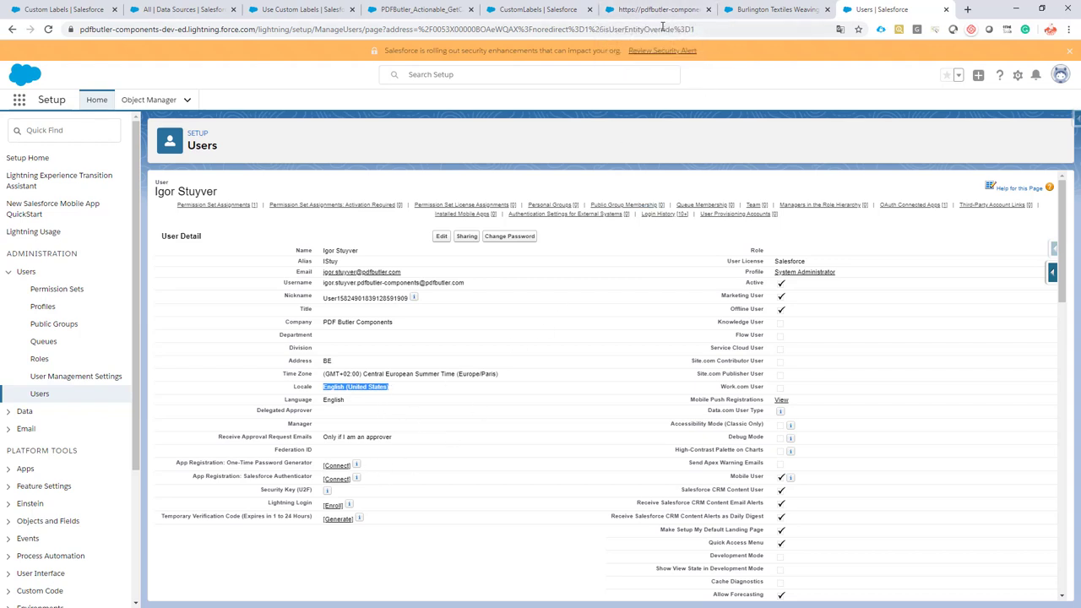
left_click(770, 10)
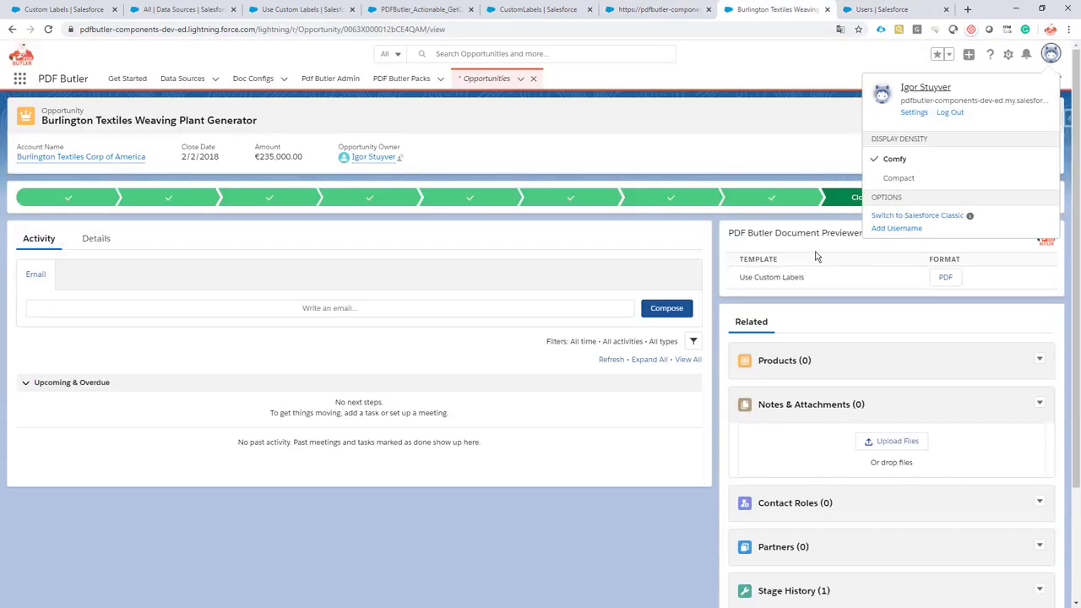
left_click(730, 233)
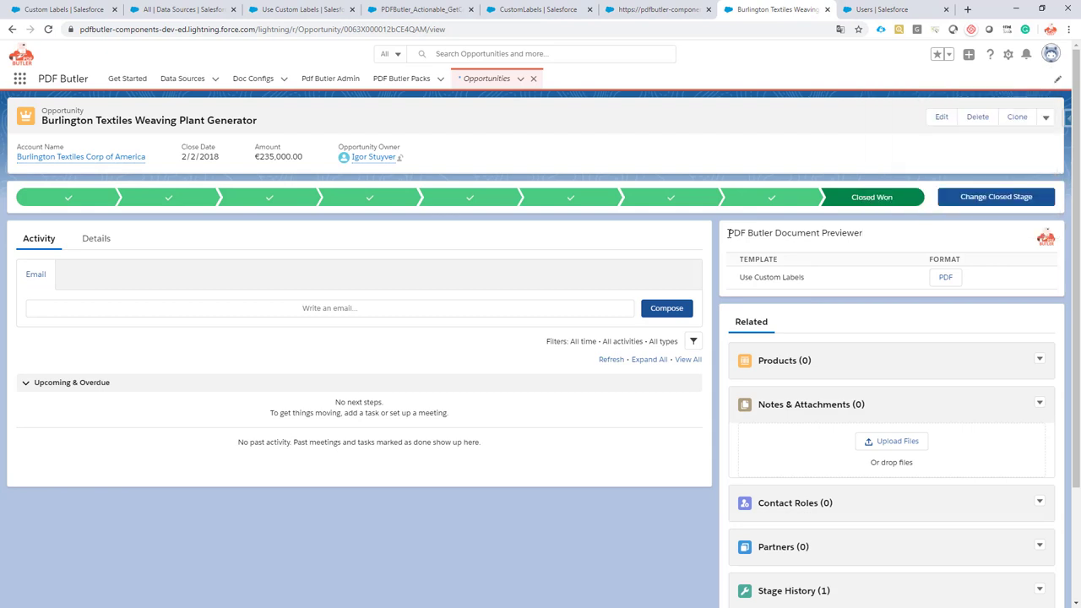